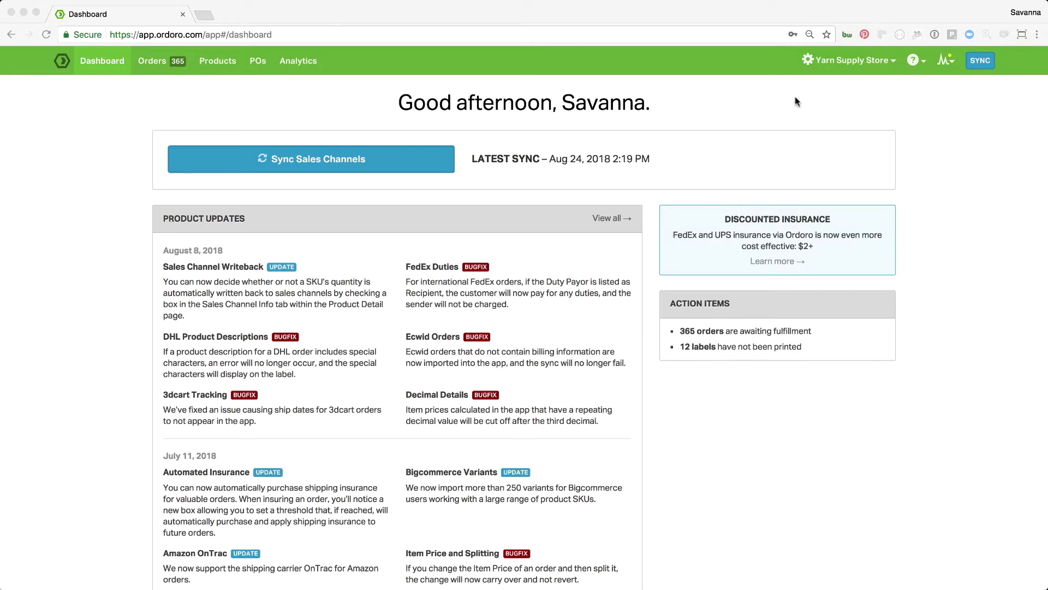
Open the Yarn Supply Store account menu at the top right of the dashboard.
click(837, 63)
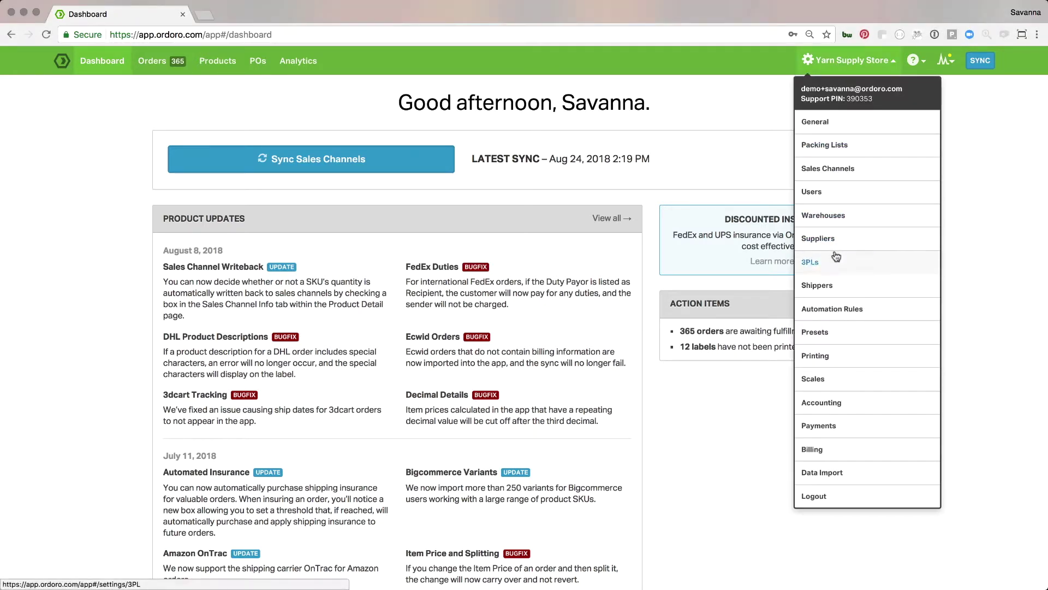
Choose Sales Channels from the Yarn Supply Store account menu.
click(833, 169)
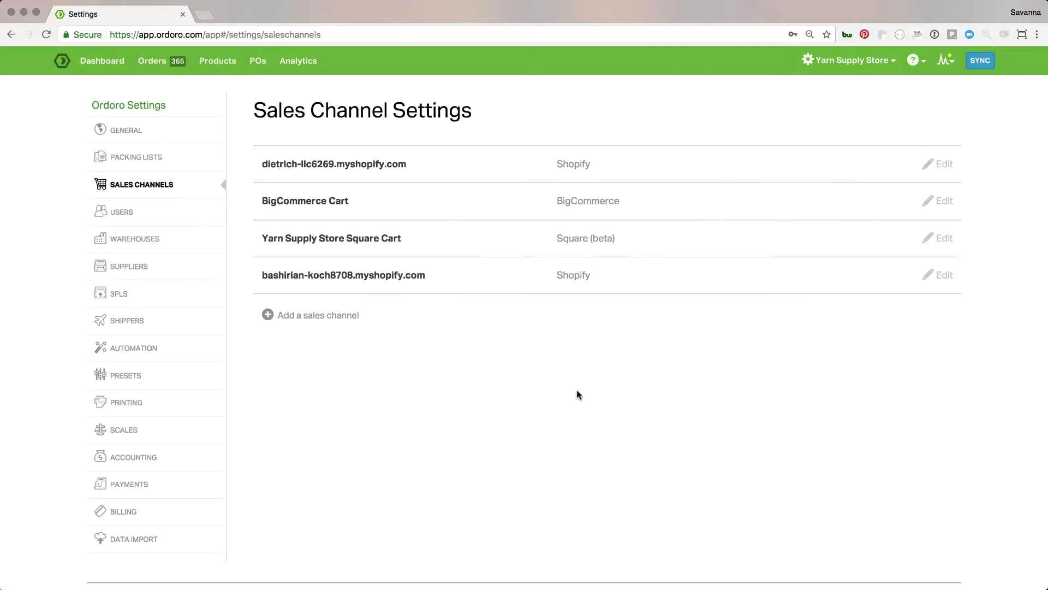
Start a new sales channel and browse the shopping cart list, leaving Amazon selected for now.
click(304, 319)
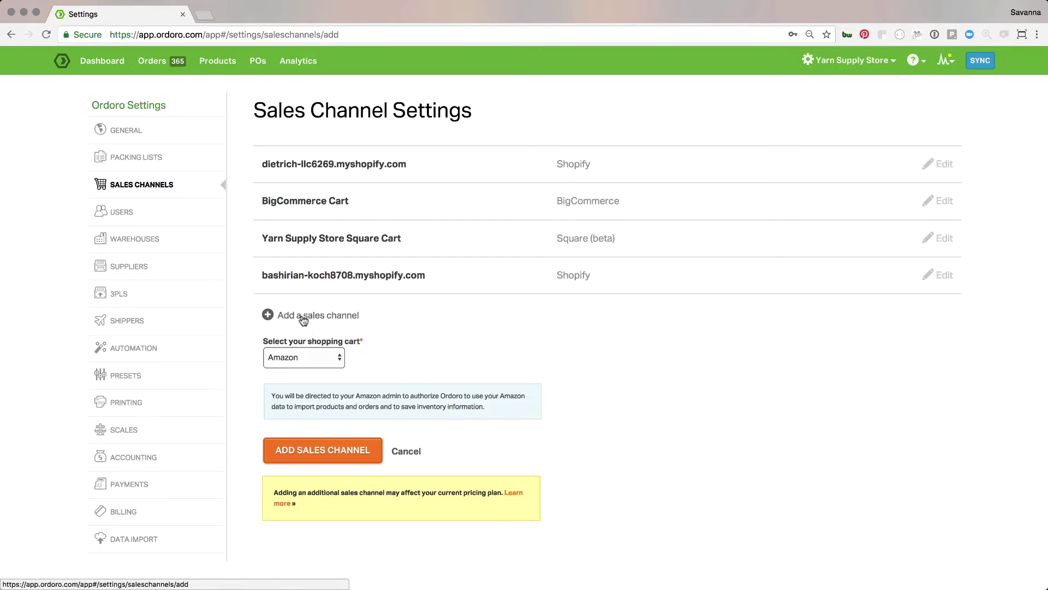
click(302, 359)
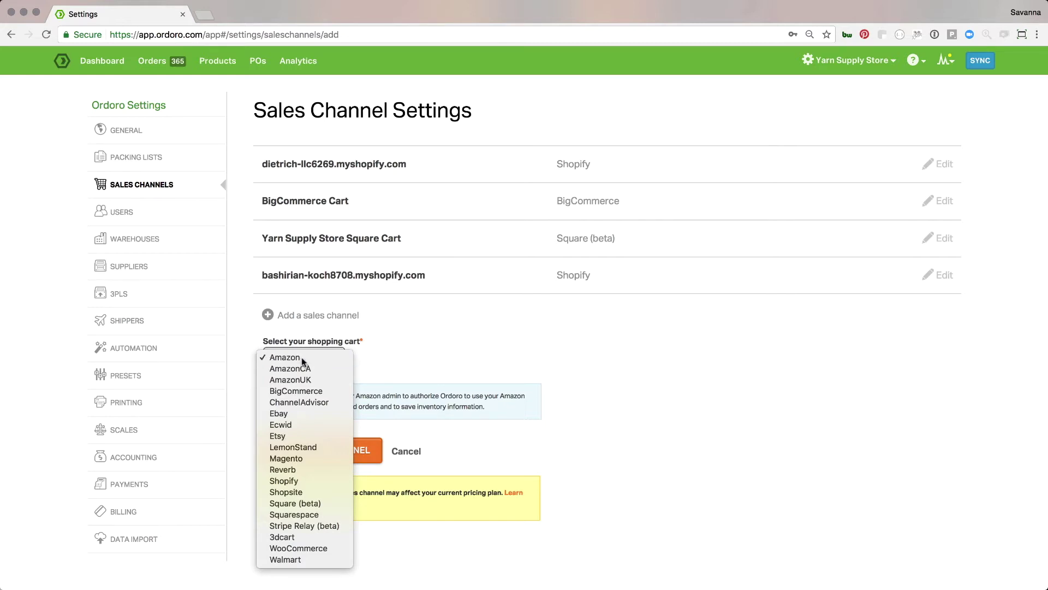
click(302, 357)
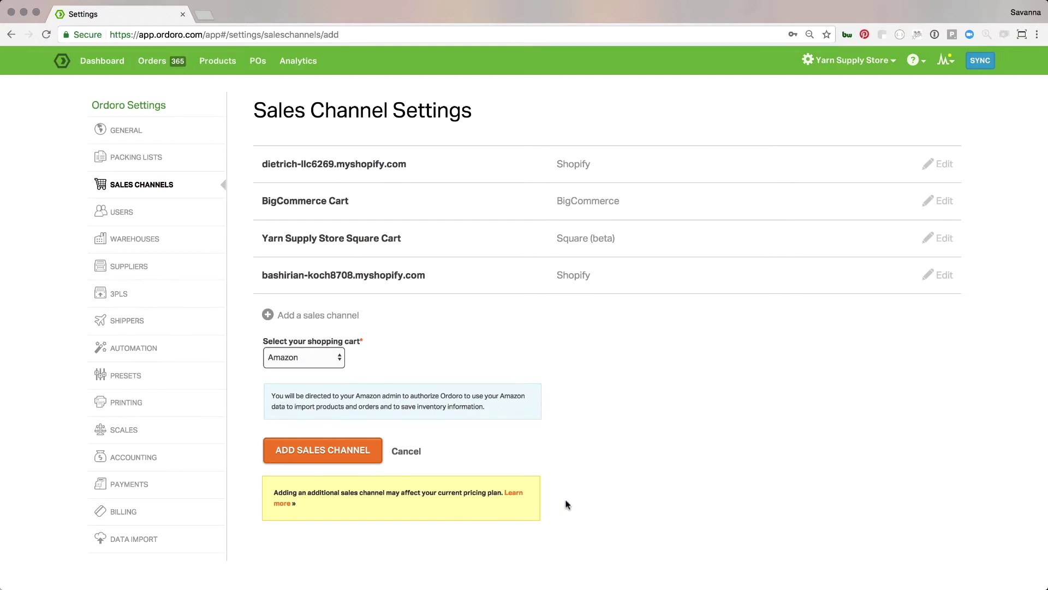
click(324, 353)
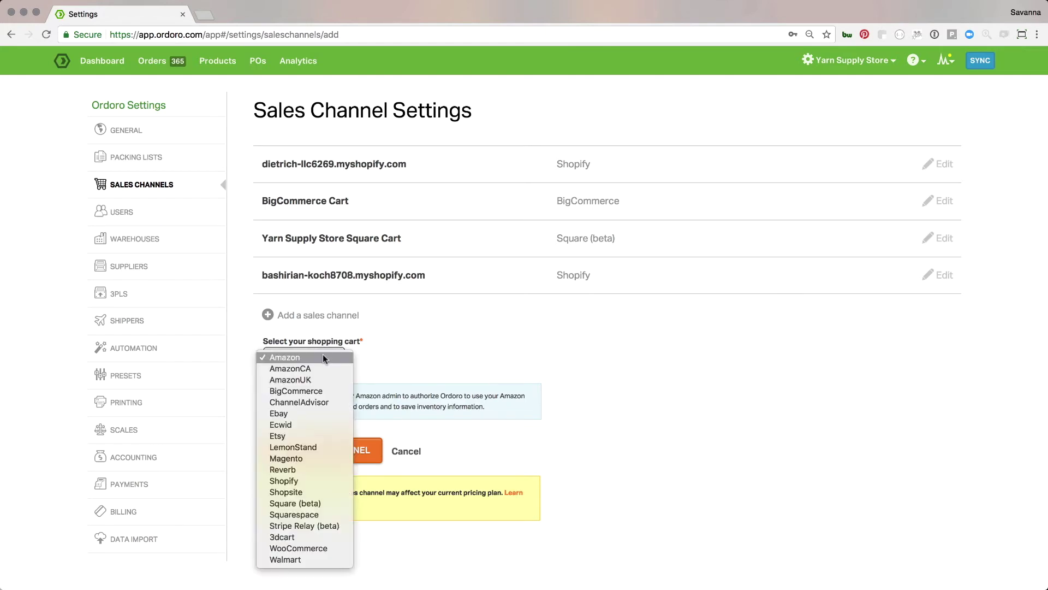
Pick BigCommerce, review its API Path, Username and Token fields, then switch the cart to Etsy.
click(309, 391)
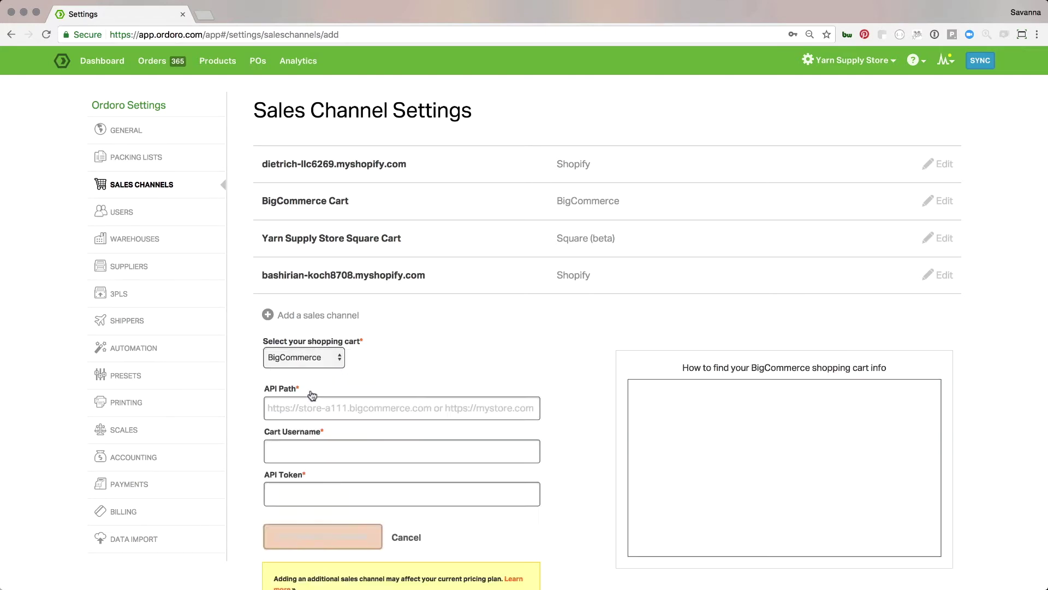
scroll(462, 347, down, 3)
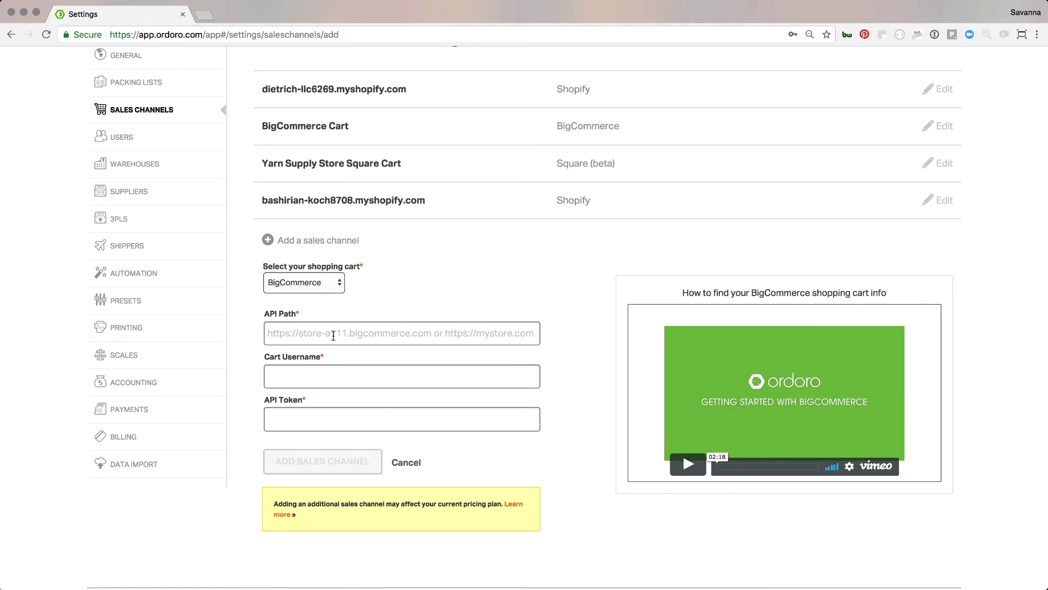
click(338, 336)
click(391, 446)
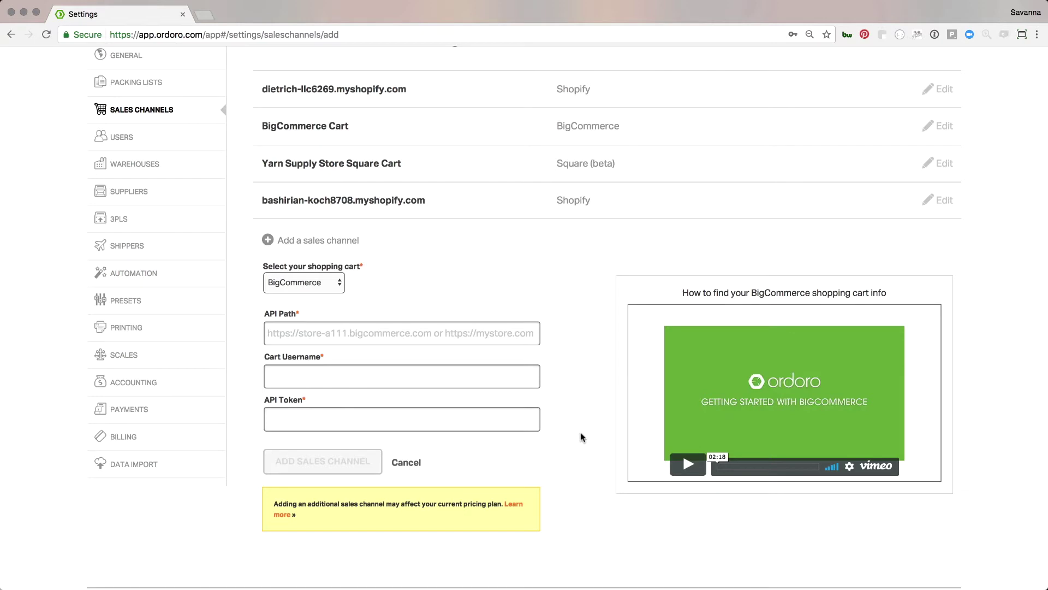
click(326, 289)
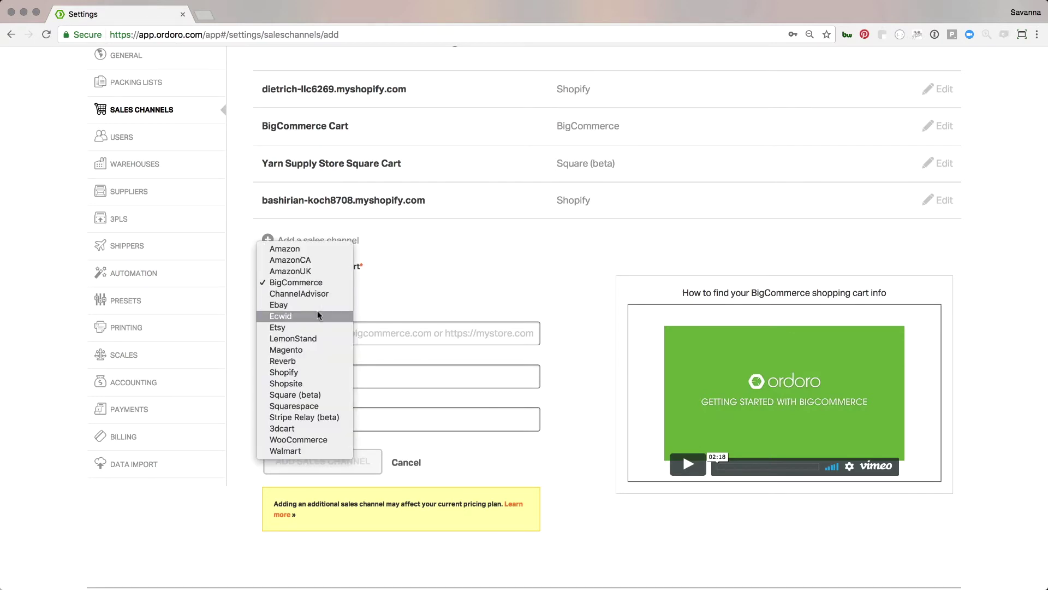
click(307, 327)
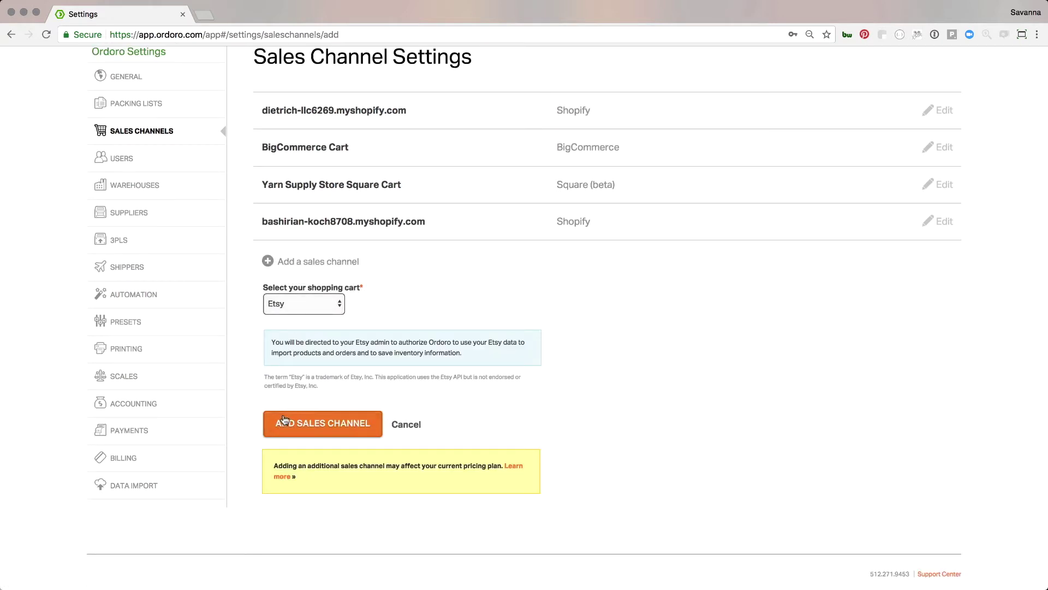
Preview the Shopify cart form, then cancel adding the new sales channel.
click(309, 303)
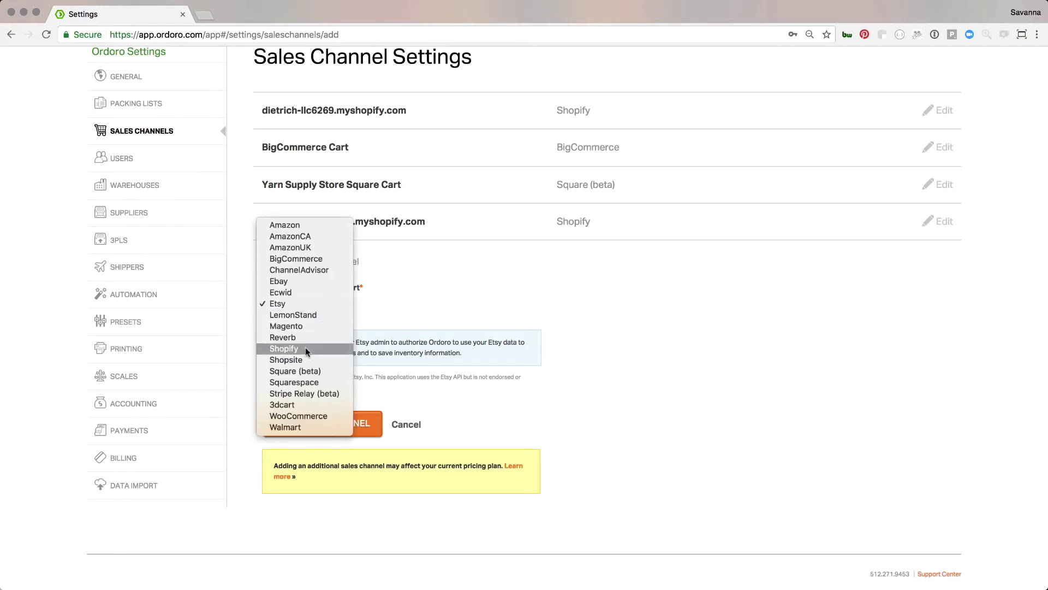
key(Escape)
scroll(316, 353, down, 1)
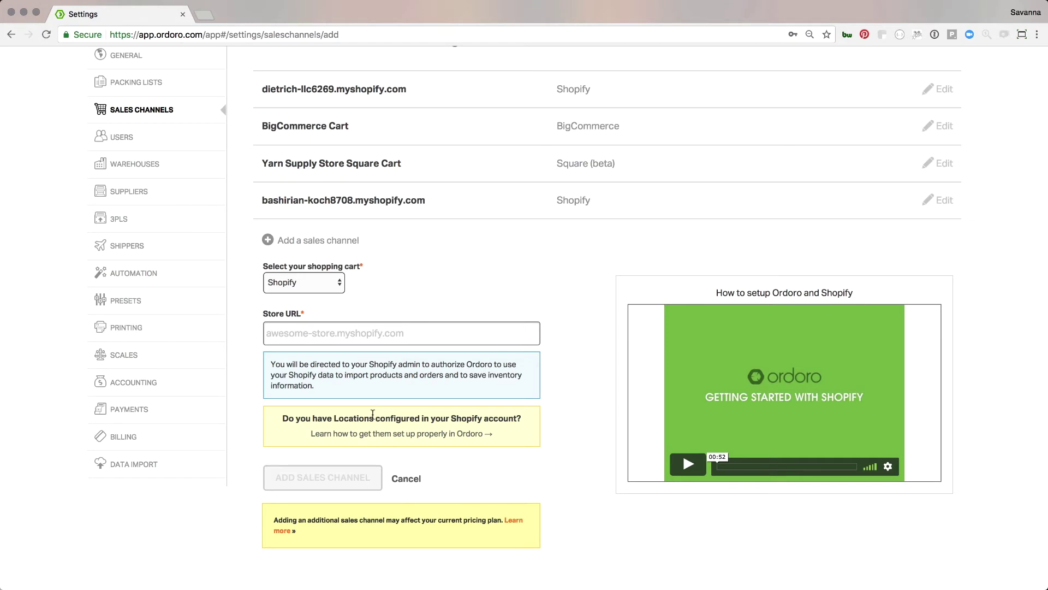
click(326, 283)
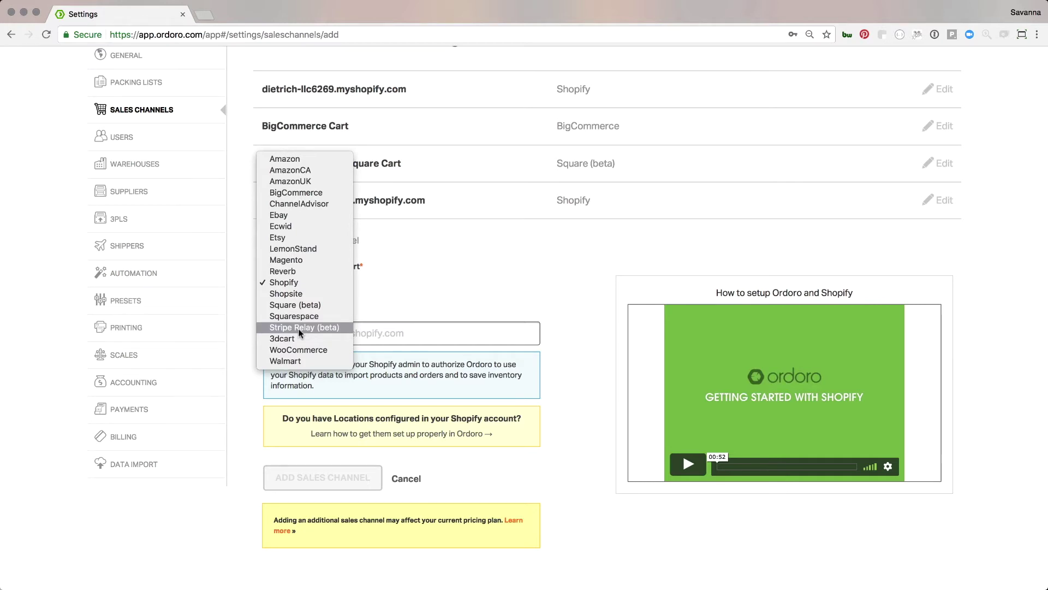
click(379, 306)
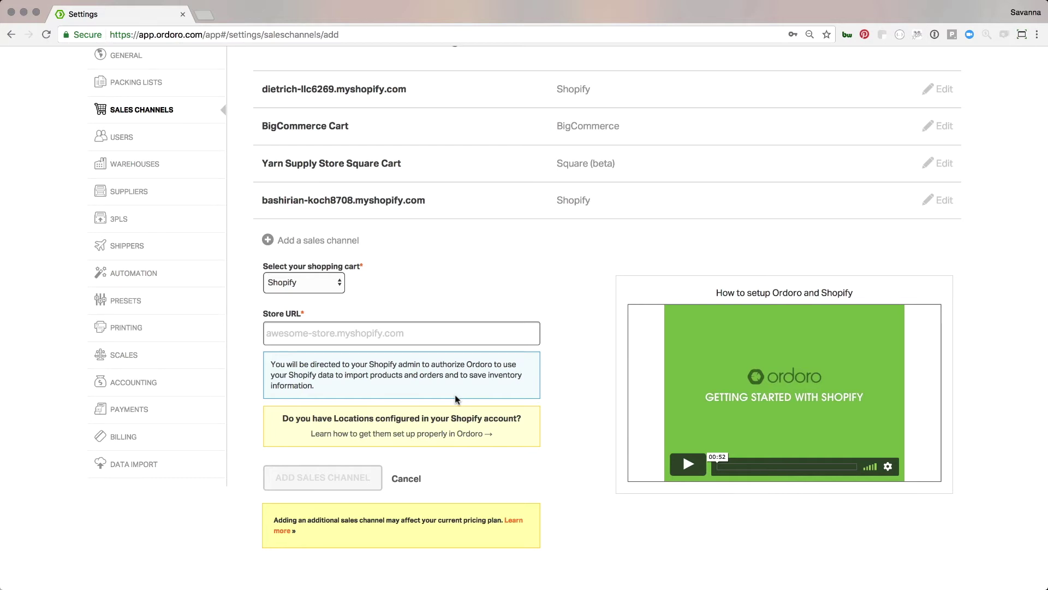
click(407, 481)
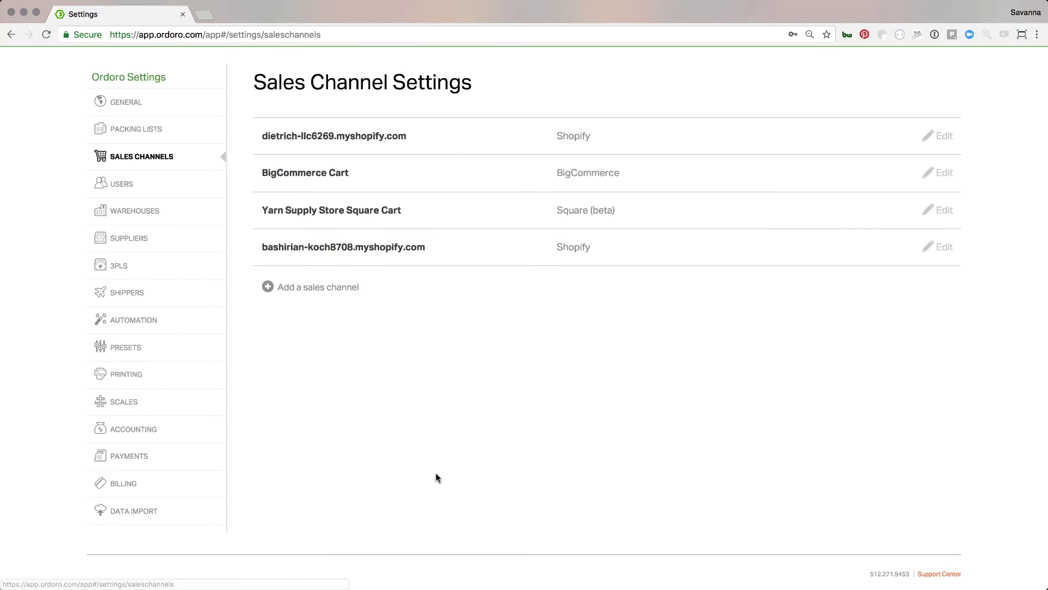
Glance at BigCommerce Cart's settings without changes, then open the Yarn Supply Store Square Cart settings.
scroll(453, 472, up, 1)
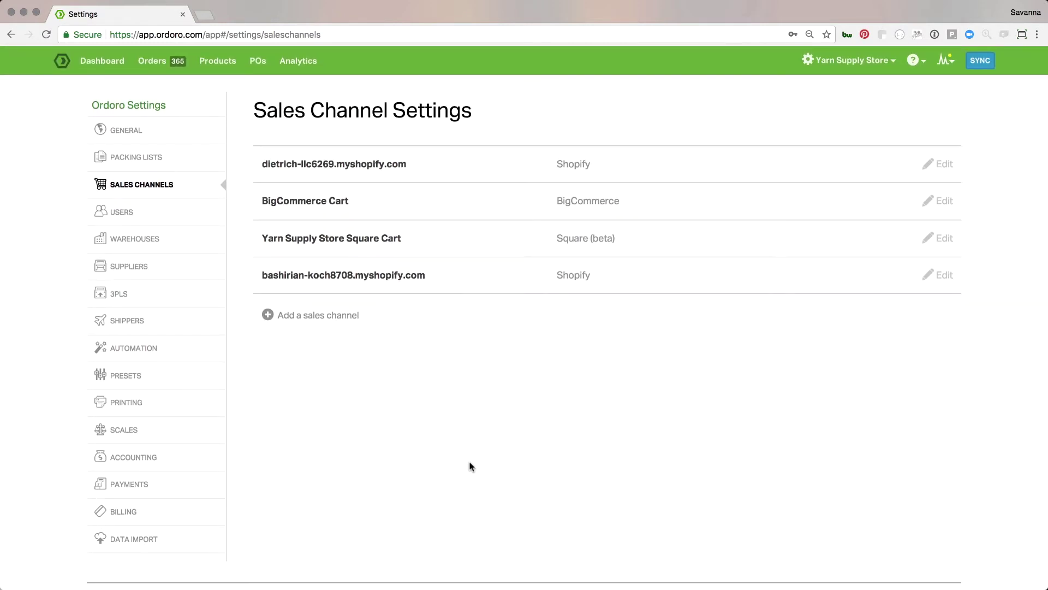
click(948, 202)
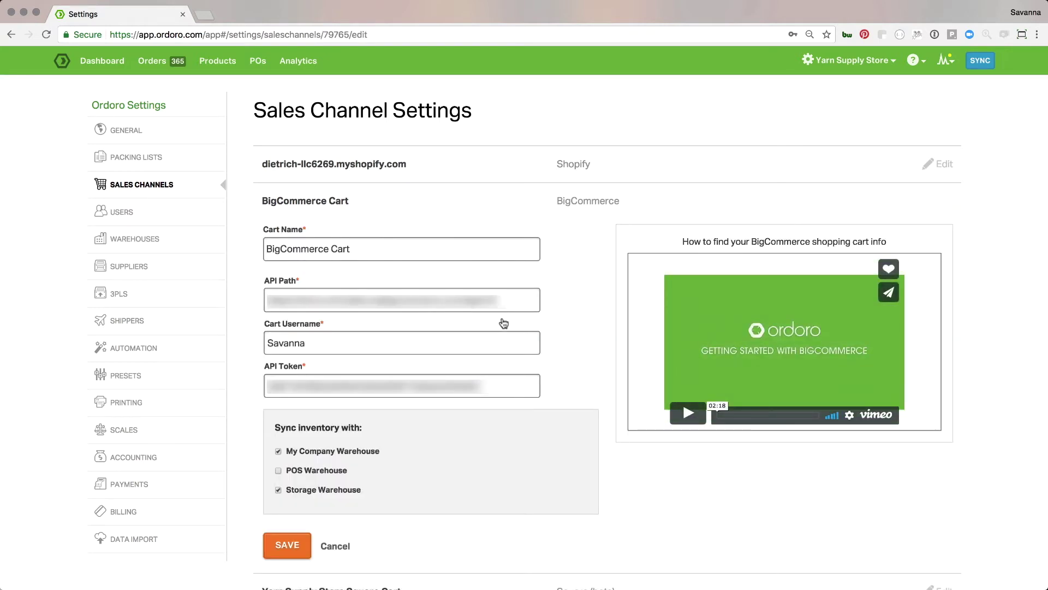
click(339, 542)
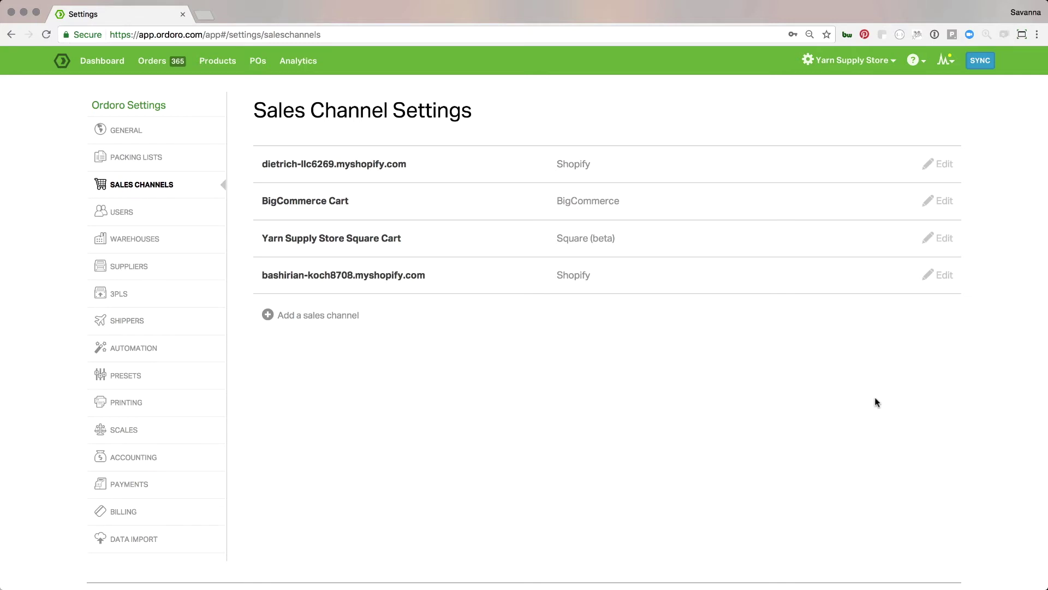
click(943, 239)
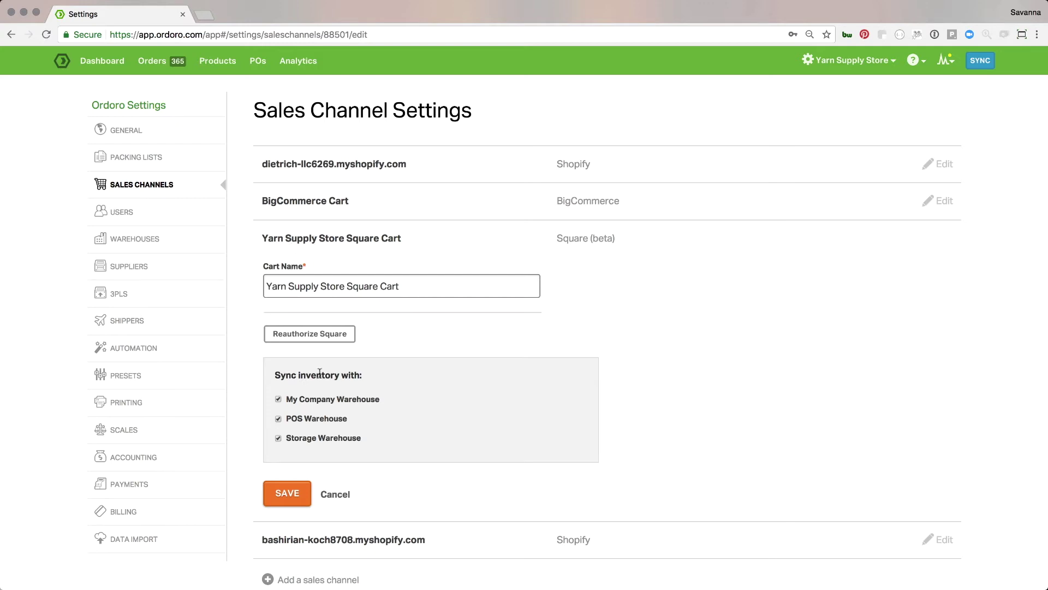
Uncheck POS Warehouse for the Square cart, save, and reopen the settings to confirm.
click(279, 419)
click(288, 494)
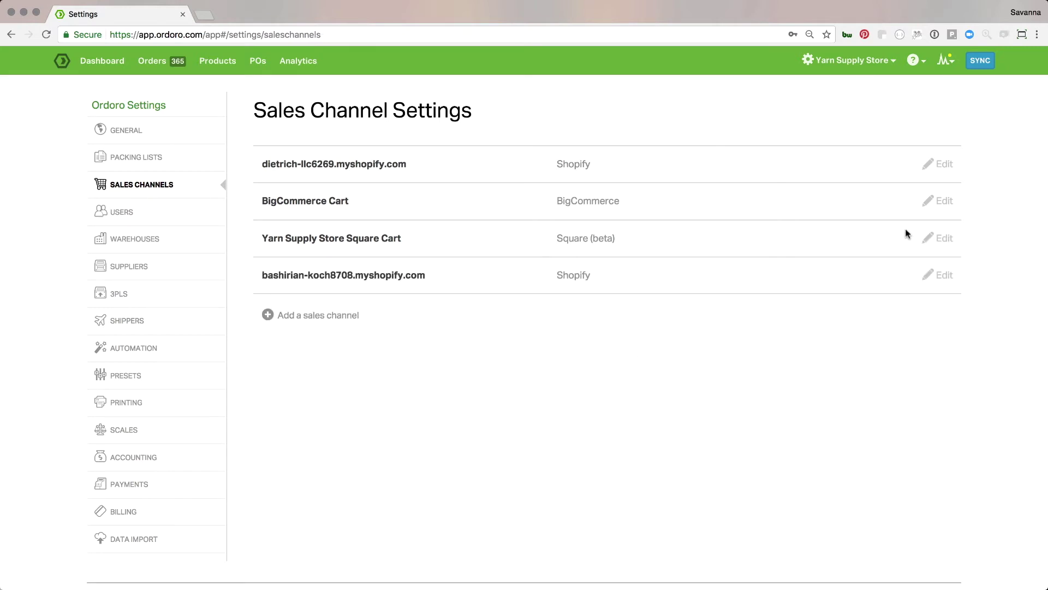
click(947, 239)
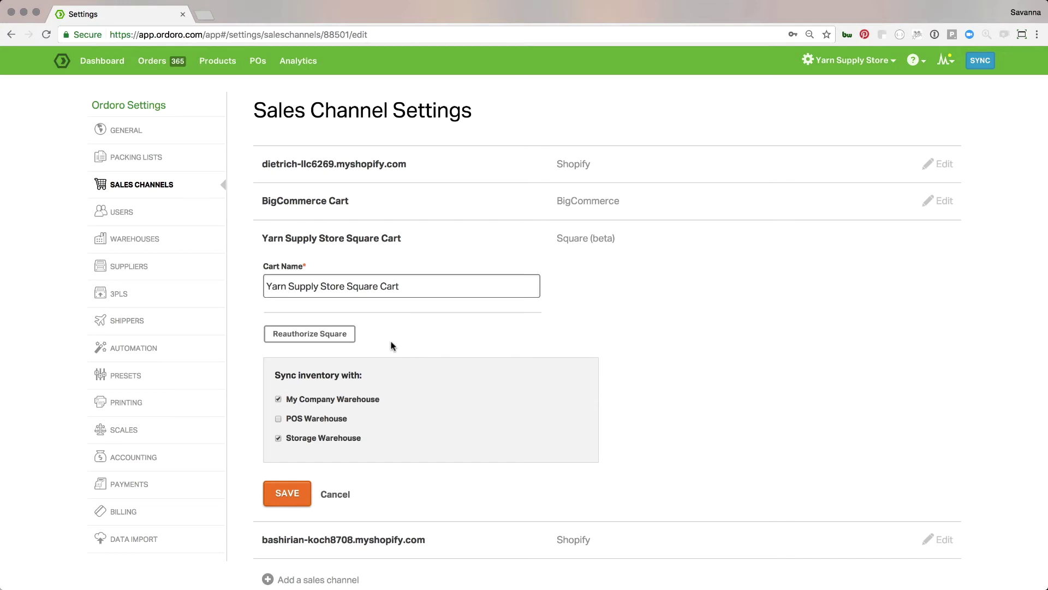
click(347, 497)
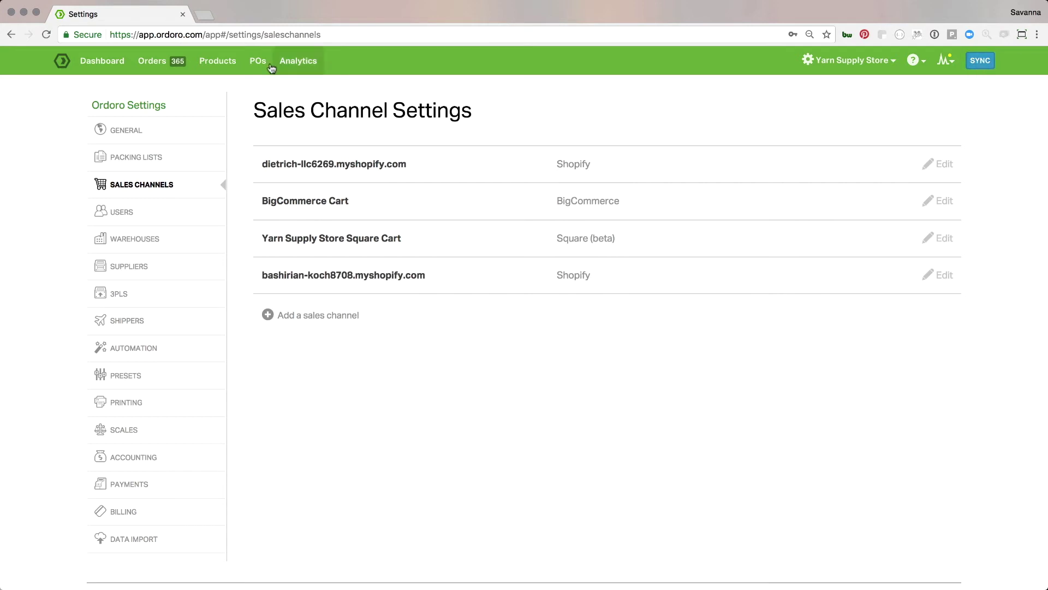
click(225, 64)
Run a one-time sync with Write Inventory Back enabled for Yarn Supply Store Square Cart.
click(153, 61)
click(101, 63)
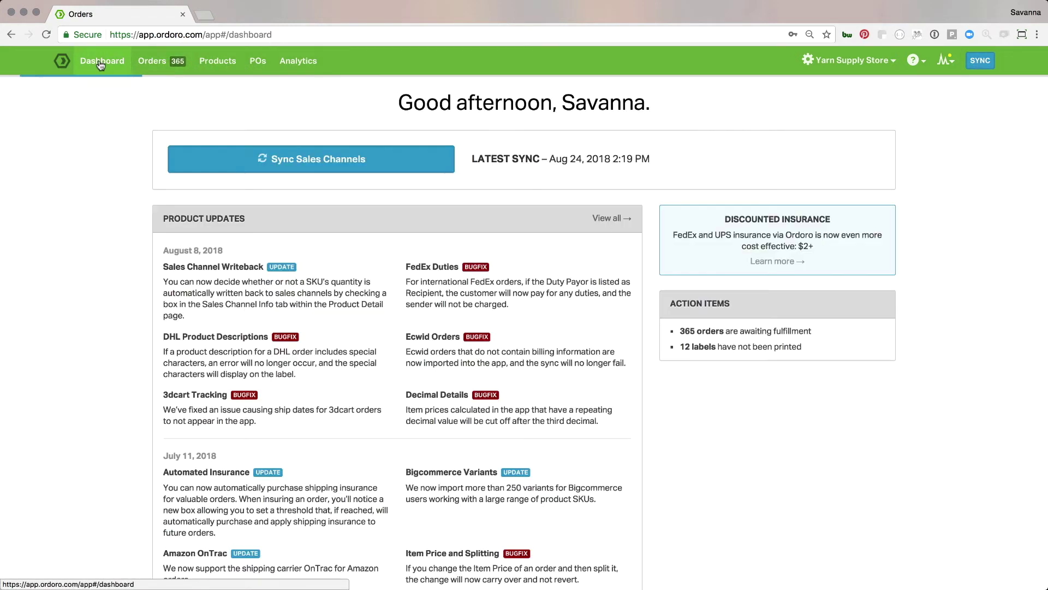
click(980, 63)
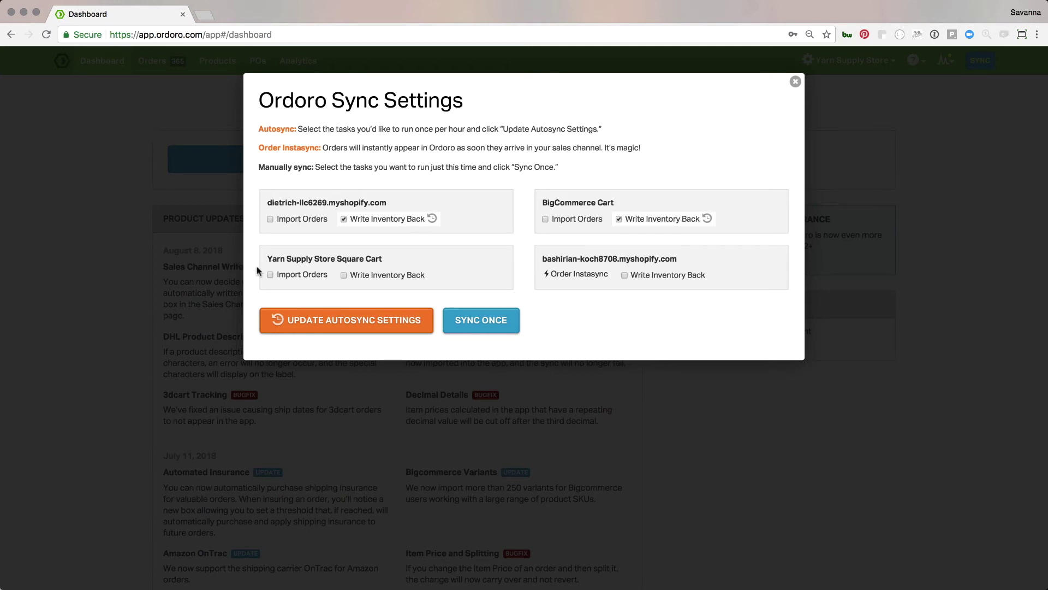
click(344, 275)
click(472, 324)
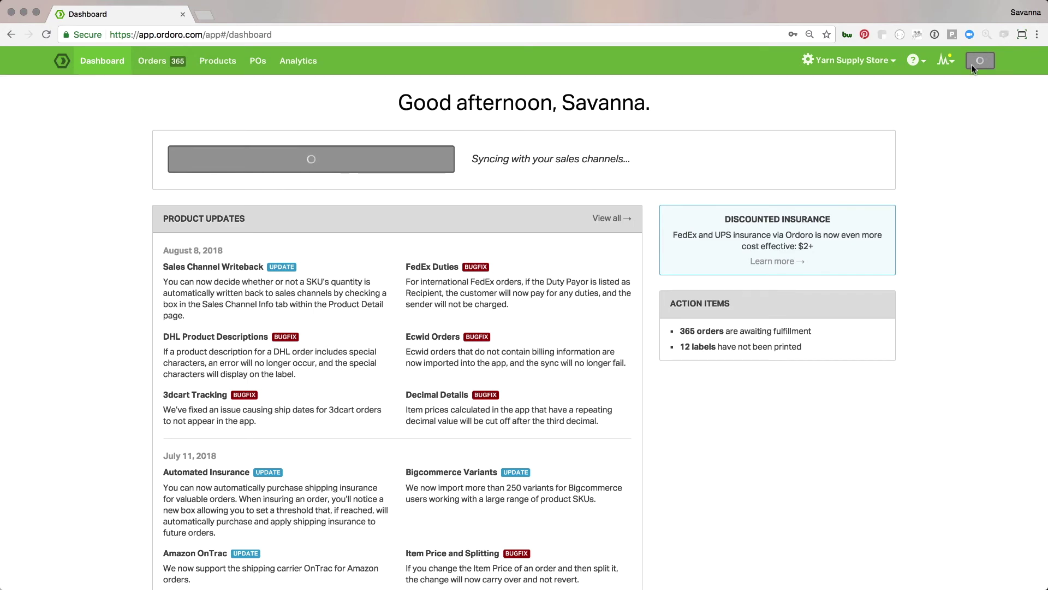
Enable hourly autosync of Import Orders and Write Inventory Back for Square Cart.
click(972, 65)
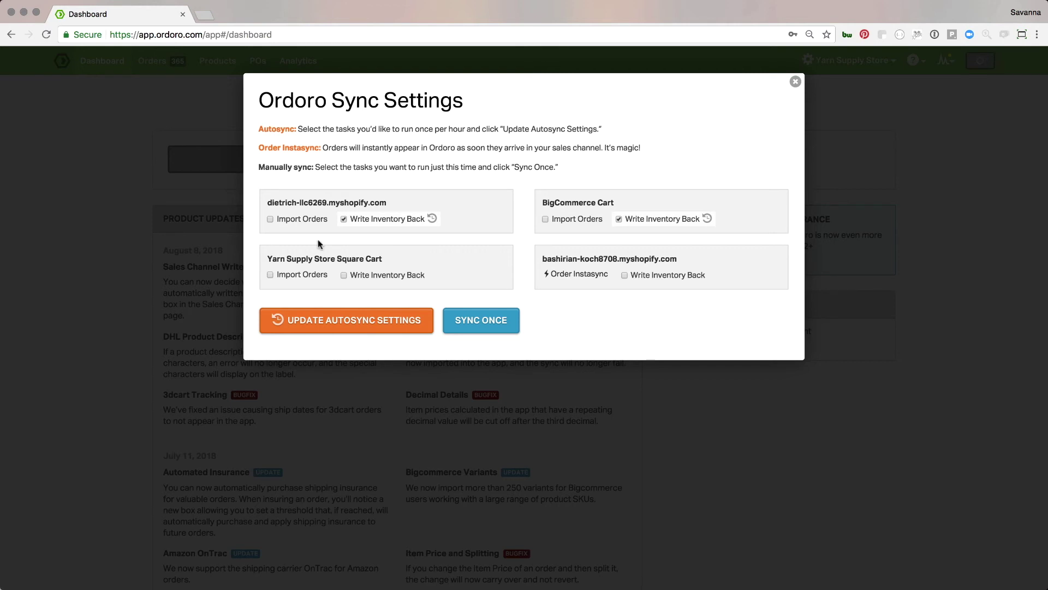
click(271, 274)
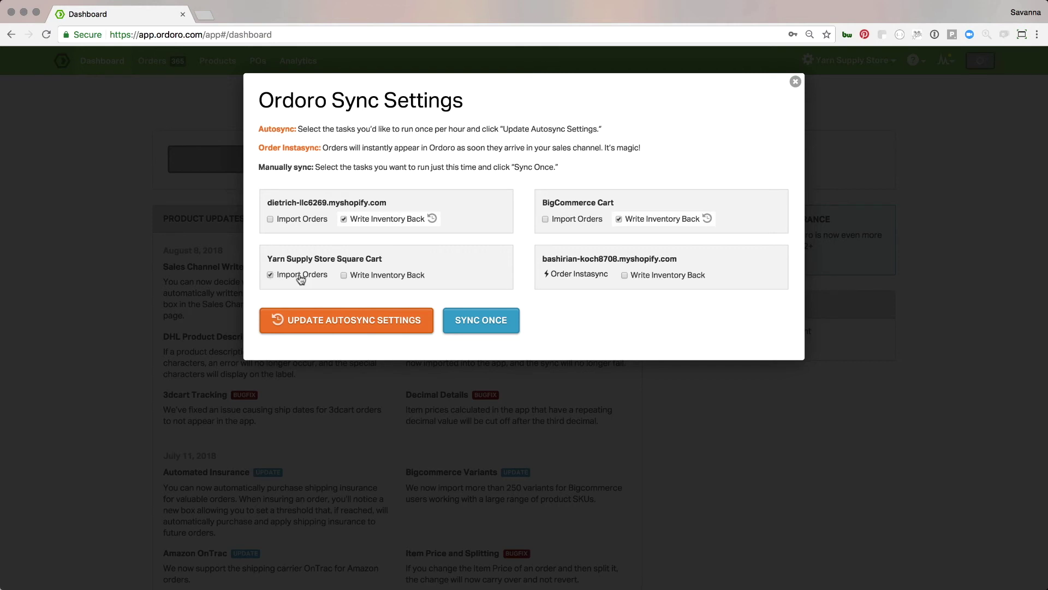
click(344, 276)
click(393, 327)
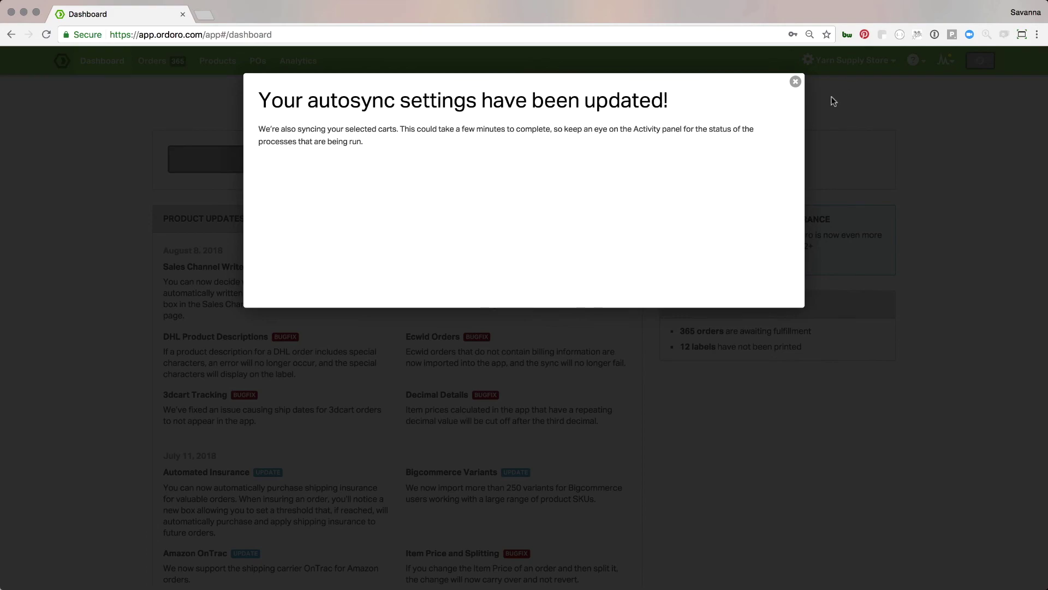
click(796, 82)
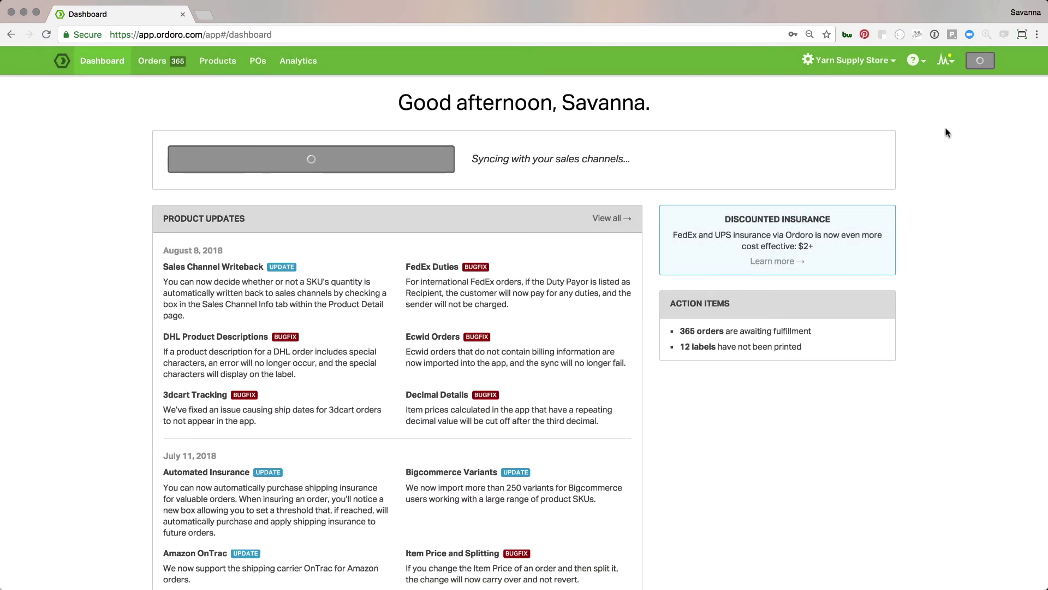
Turn both Square Cart autosync options back off and update the autosync settings.
click(975, 61)
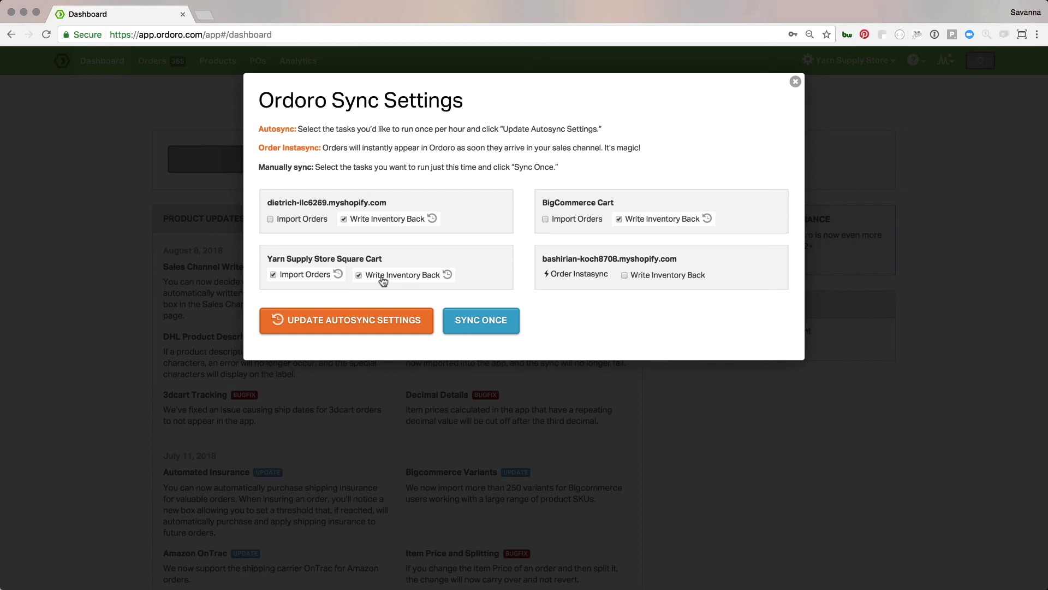
click(273, 275)
click(359, 276)
click(348, 322)
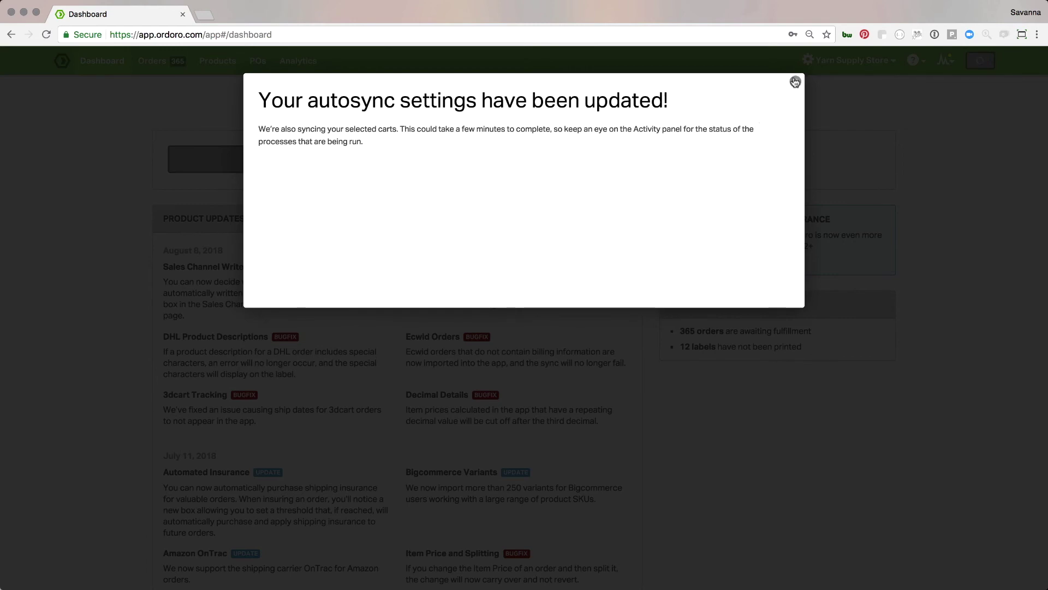
click(795, 81)
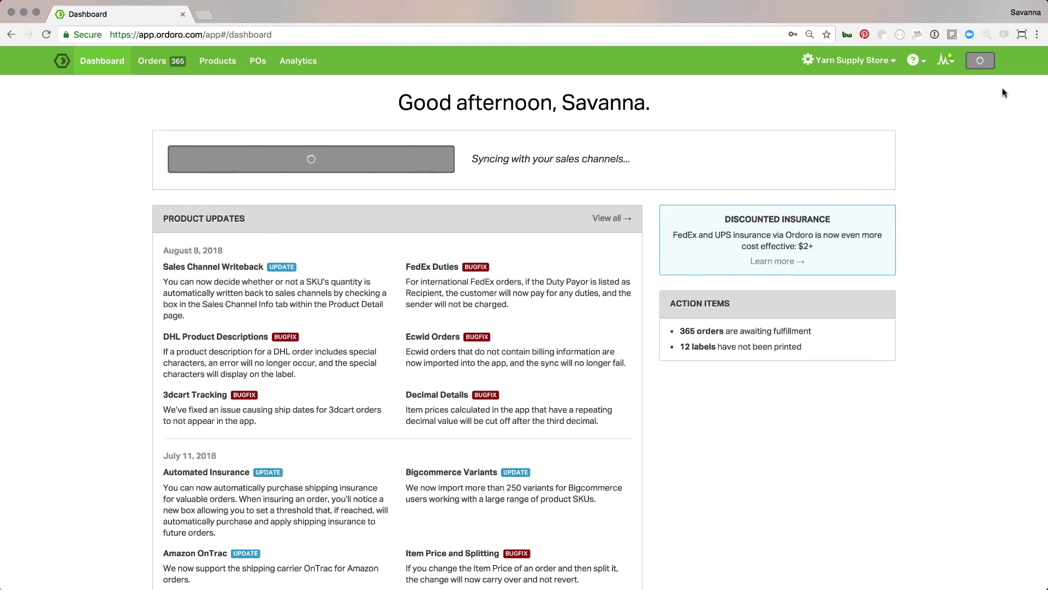
click(948, 63)
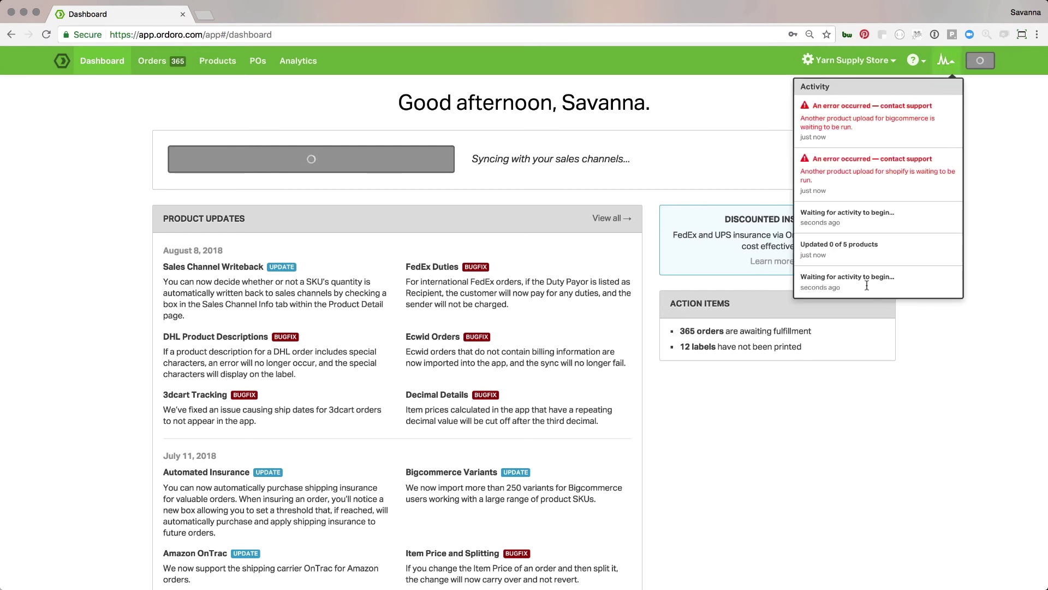
scroll(851, 213, down, 1)
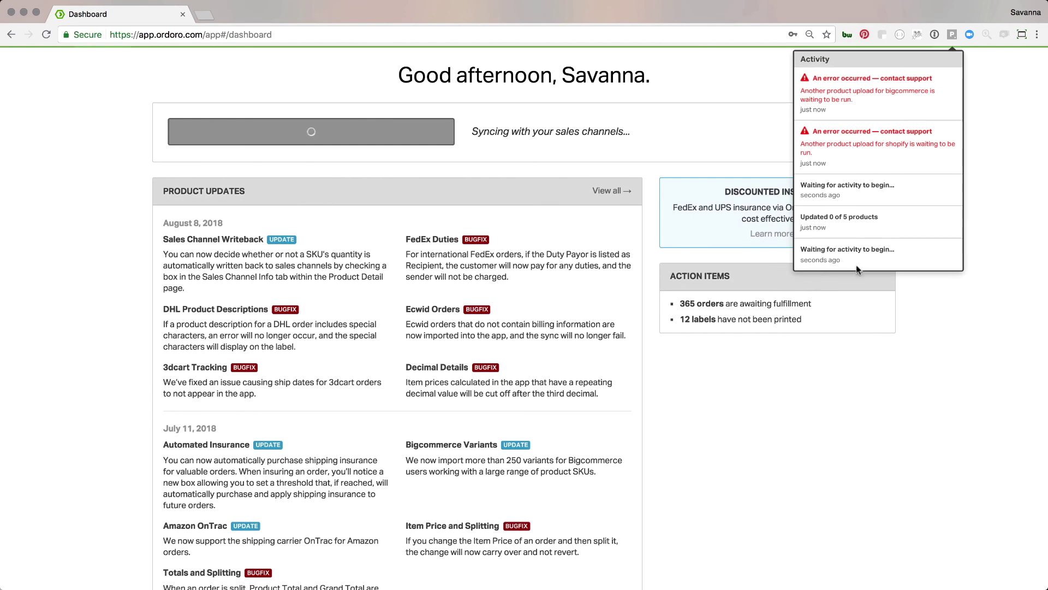
scroll(856, 265, up, 1)
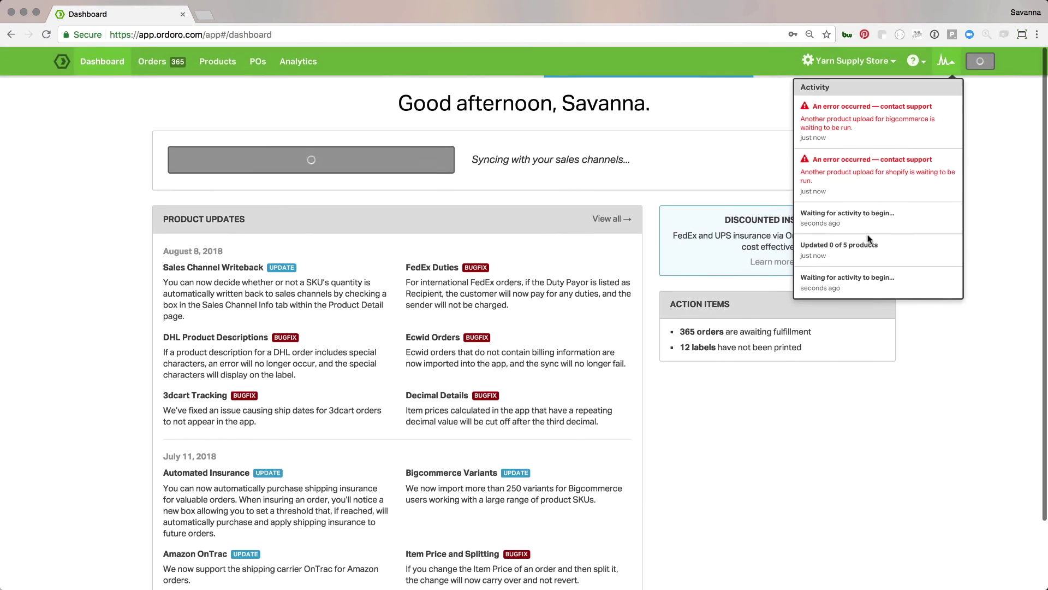
click(995, 237)
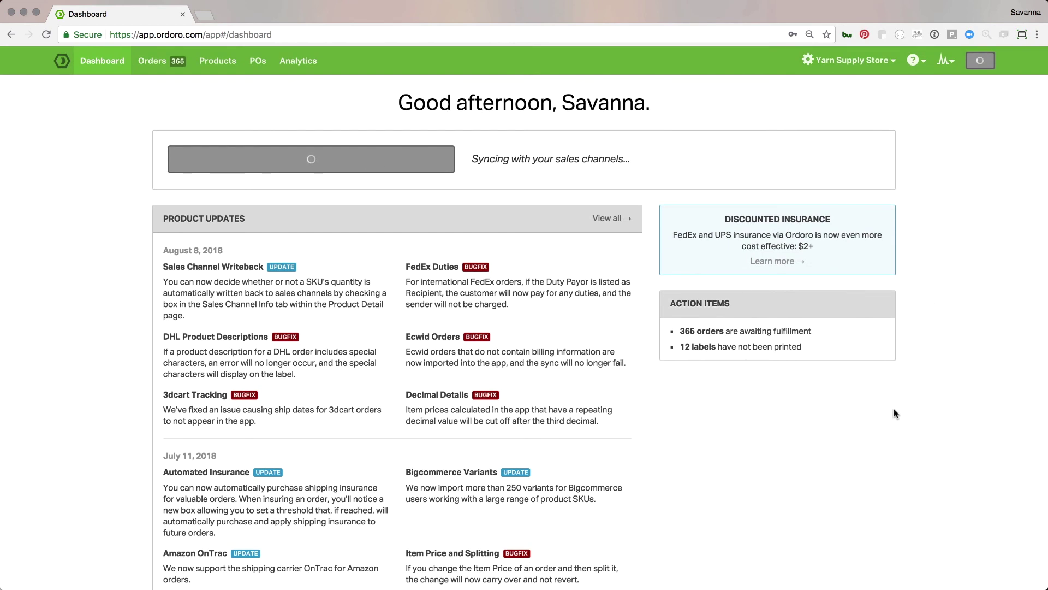
scroll(931, 398, down, 2)
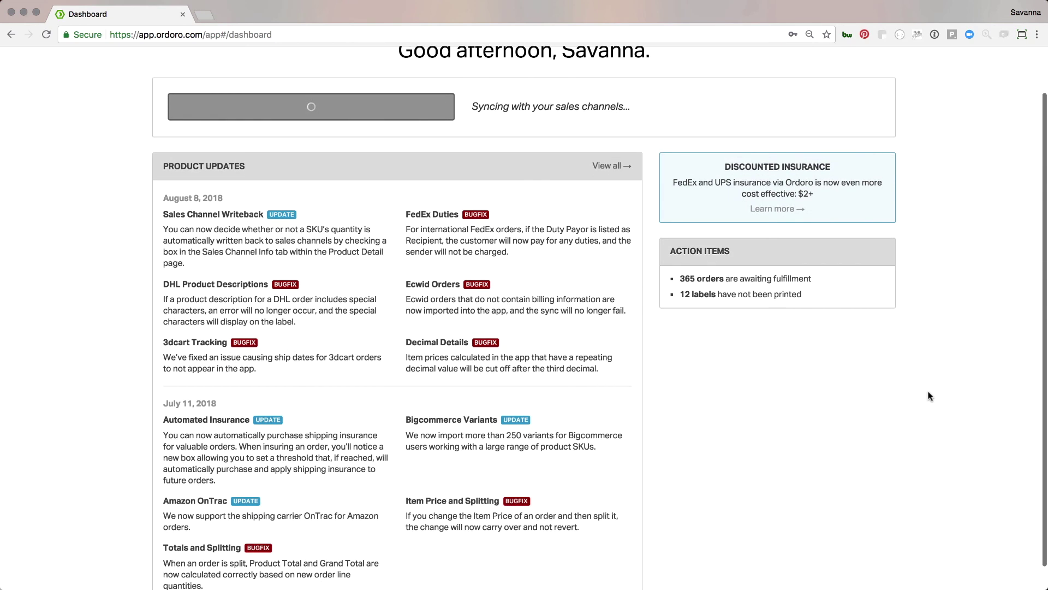
scroll(931, 396, up, 2)
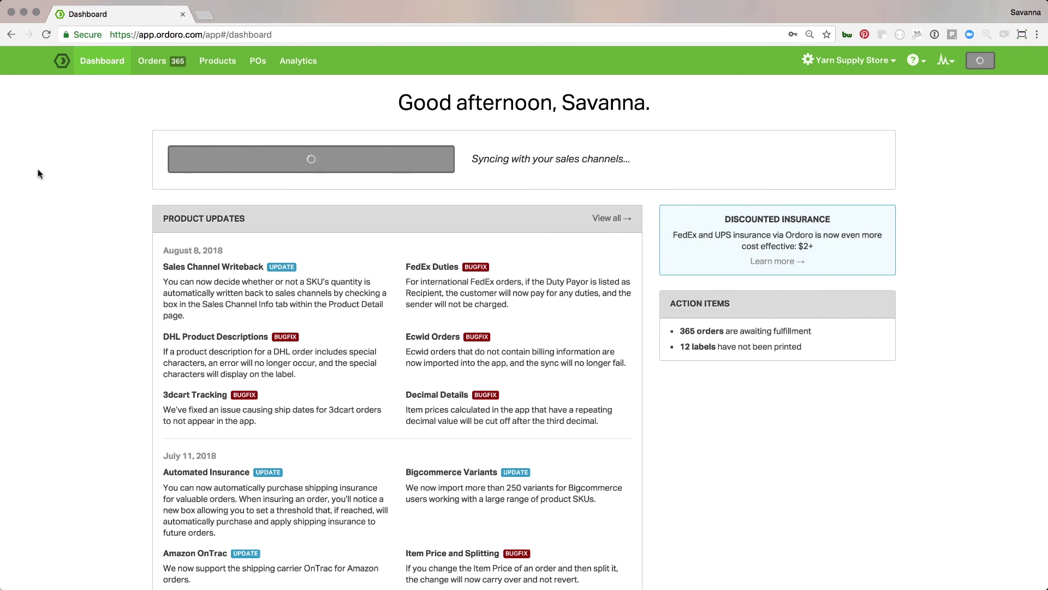
Navigate from Products and the account menu to the Awaiting Fulfillment orders list.
click(184, 70)
click(218, 60)
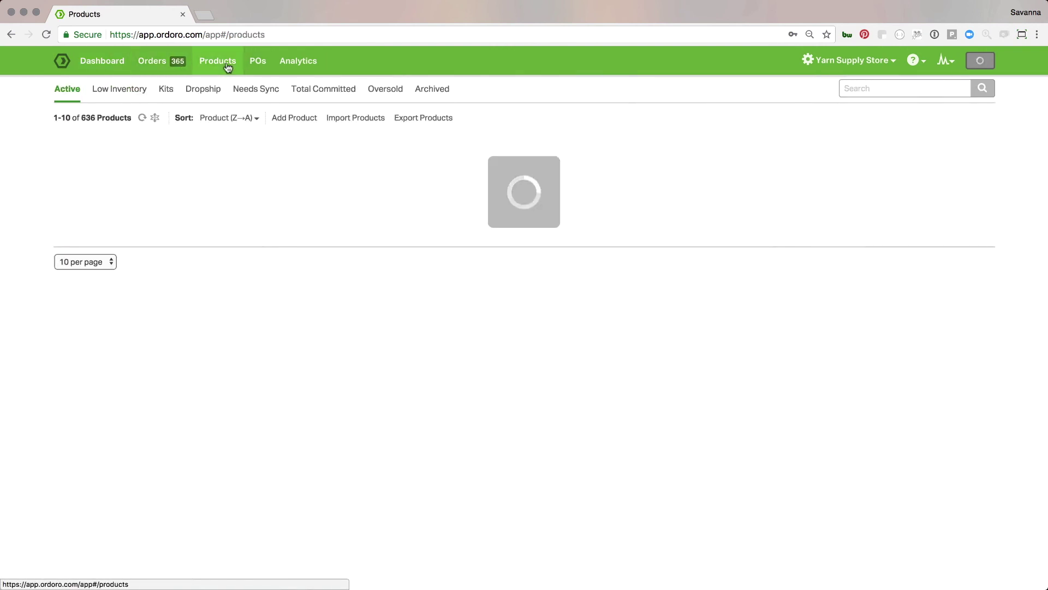
click(833, 61)
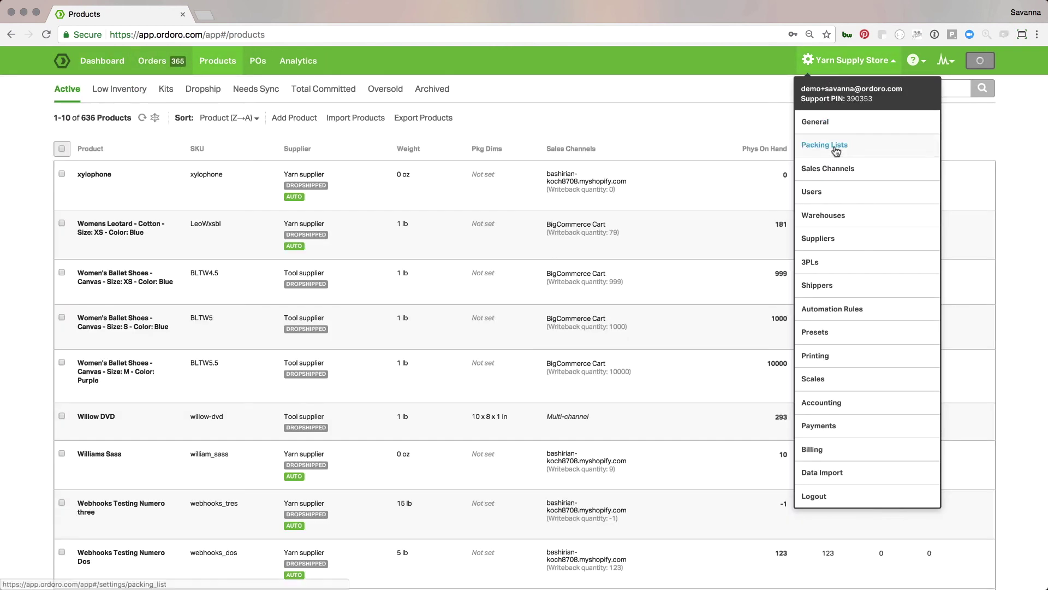
click(579, 123)
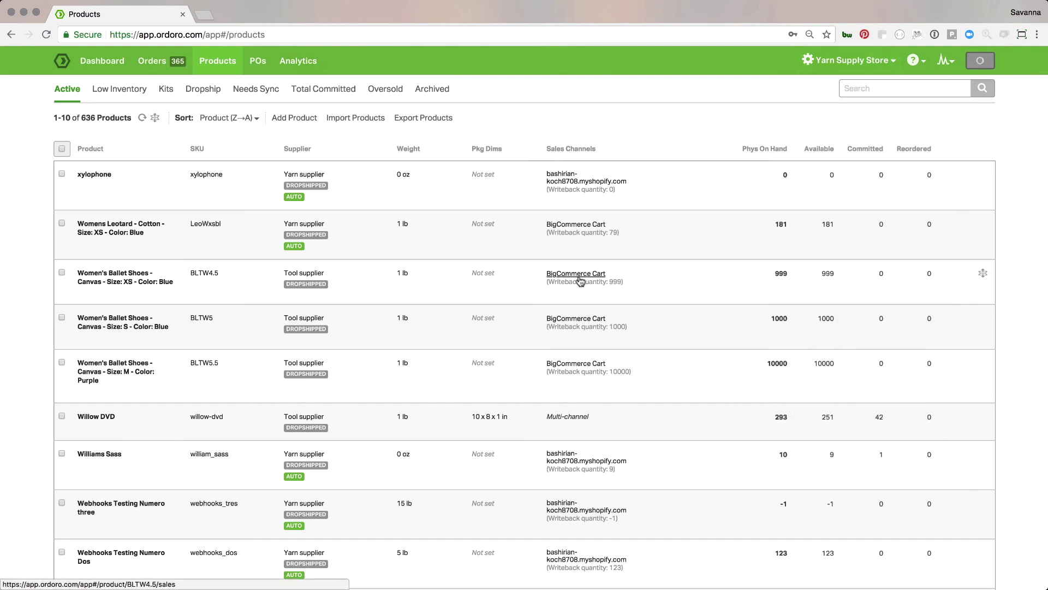
click(152, 61)
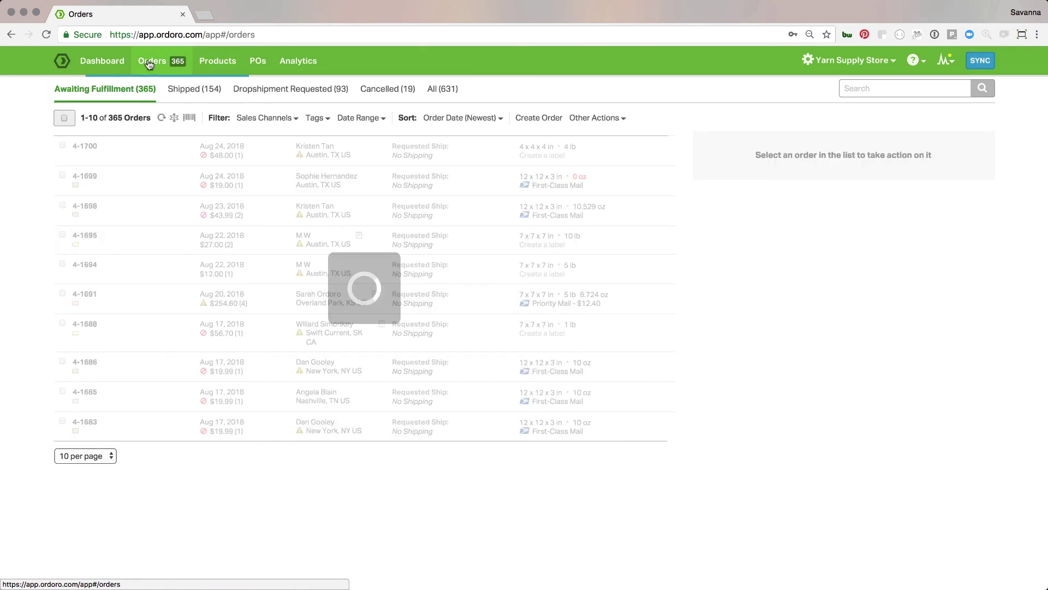
Filter the awaiting-fulfillment orders to the bashirian-koch8708.myshopify.com sales channel.
click(174, 117)
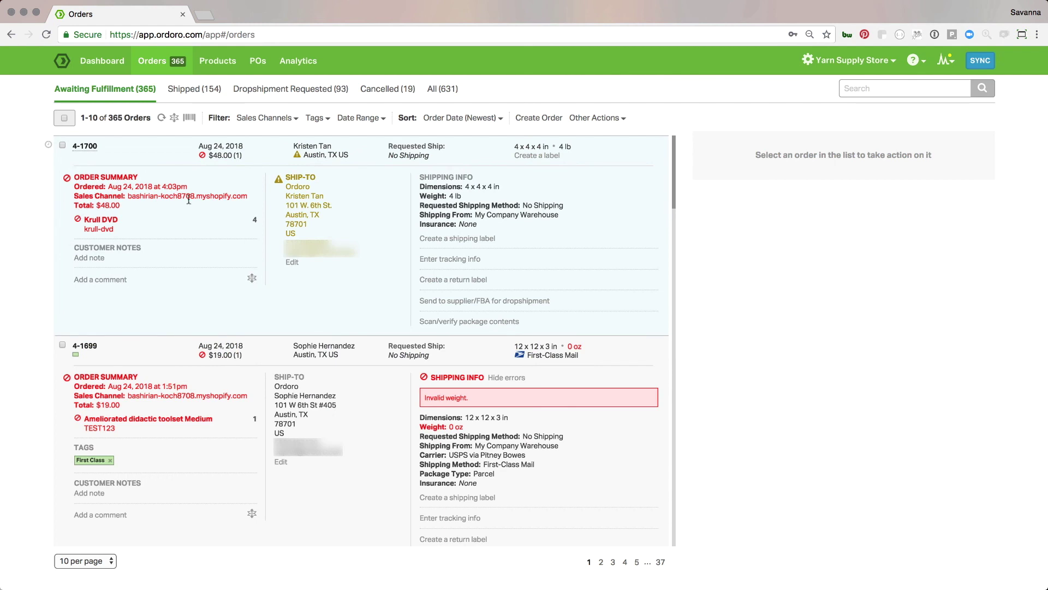
click(174, 118)
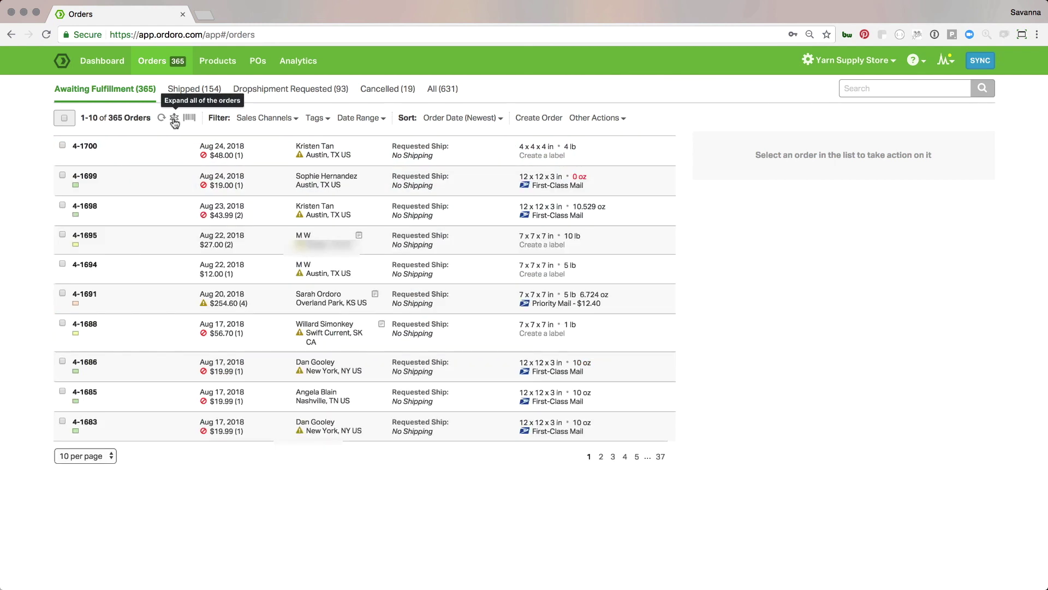
click(286, 119)
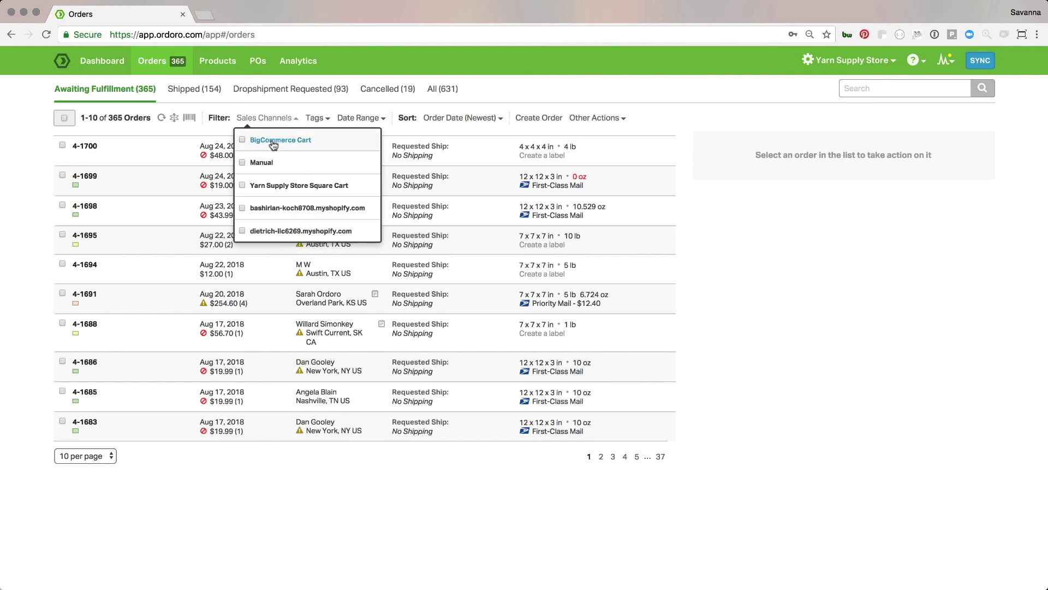
click(269, 214)
click(652, 97)
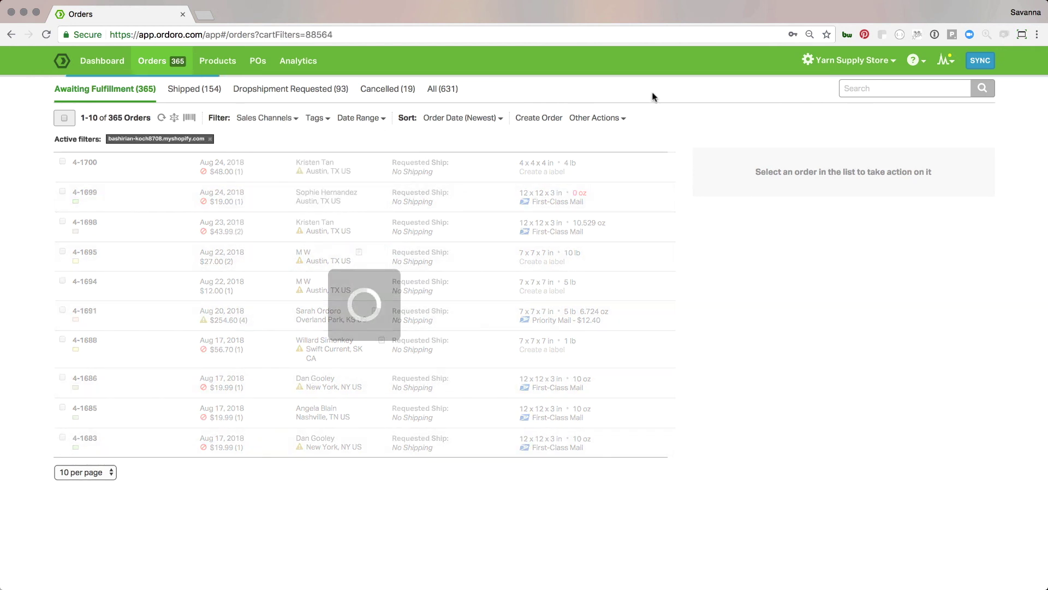